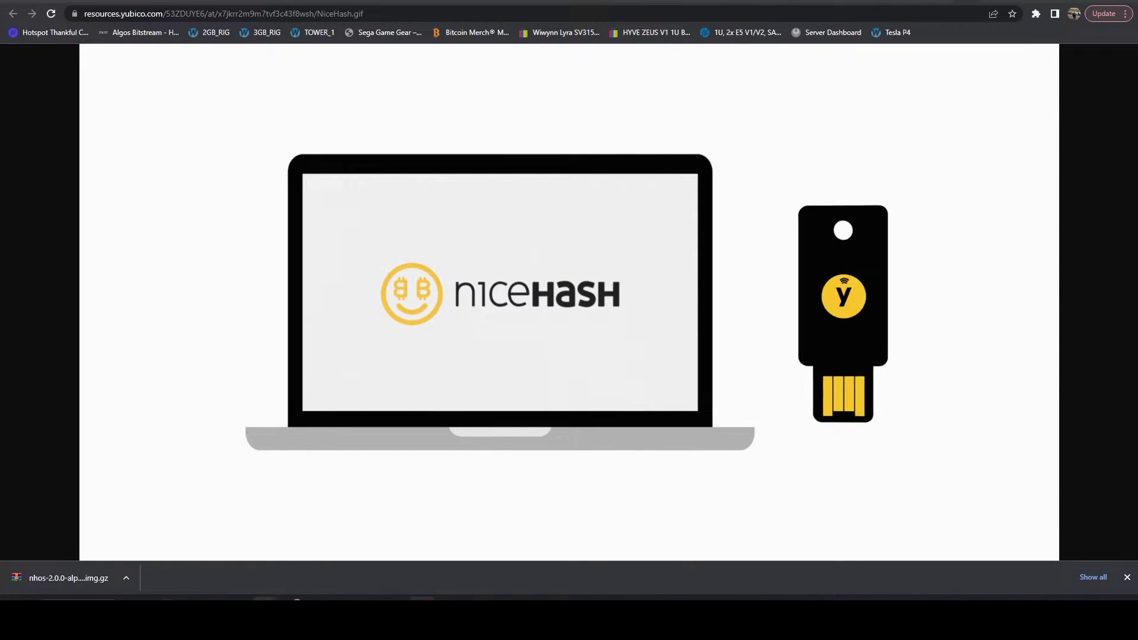
In File Explorer, open the NHOS (F:) drive from This PC to show configuration.json.
{"action": "mouse_move", "coordinate": [296, 619]}
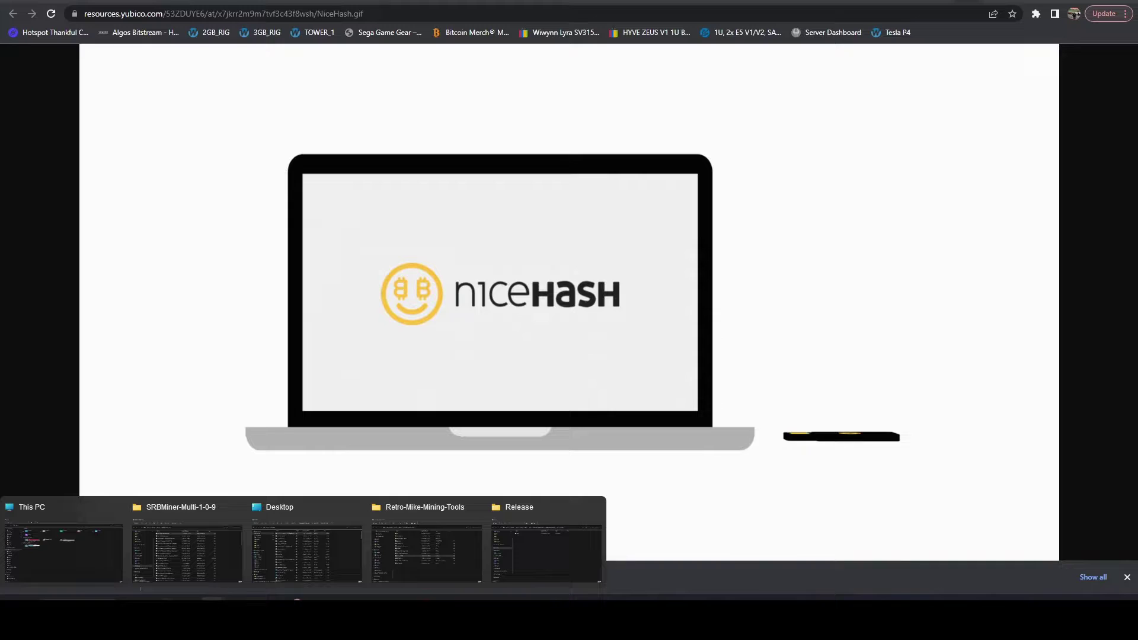
{"action": "left_click", "coordinate": [61, 540]}
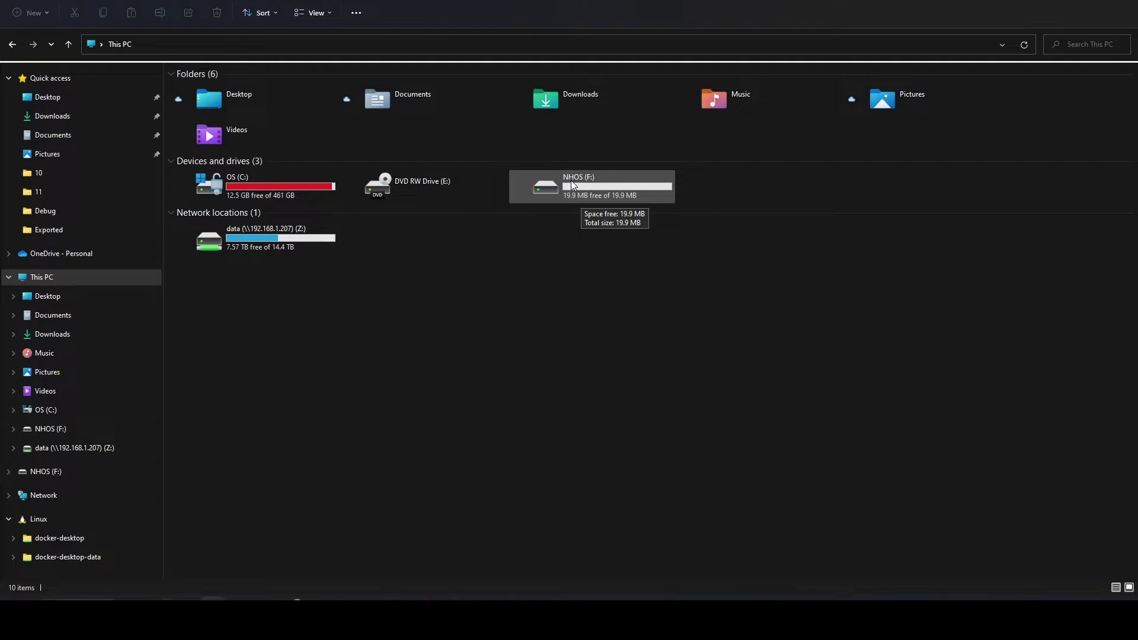
{"action": "double_click", "coordinate": [596, 189]}
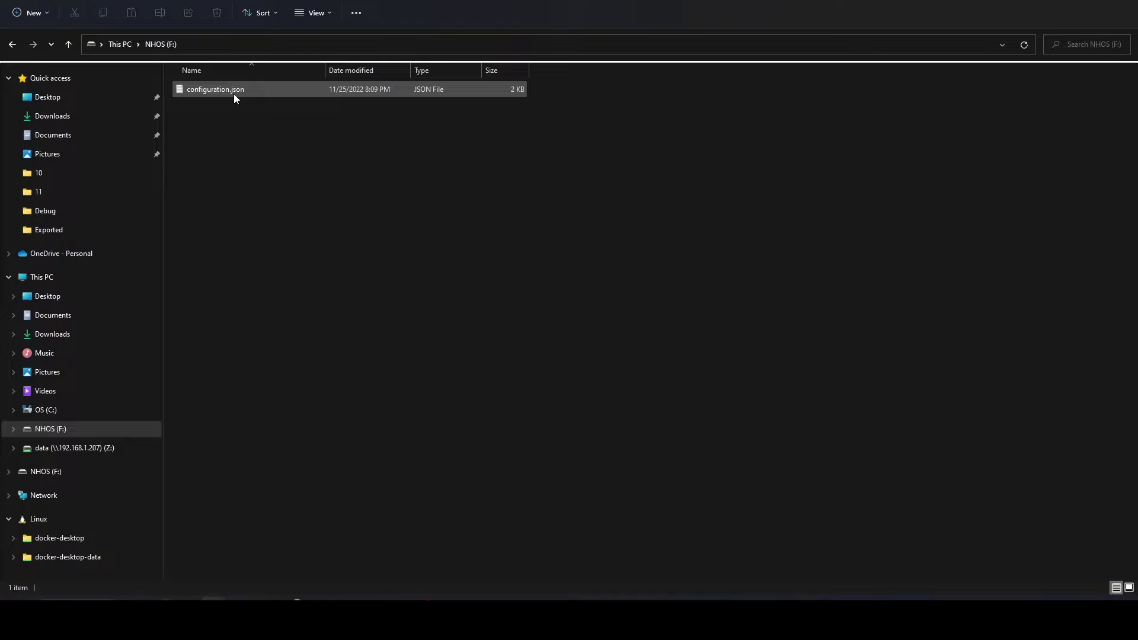
Open configuration.json in Notepad and enter worker_name TEST_NHOS and the user password.
{"action": "double_click", "coordinate": [220, 92]}
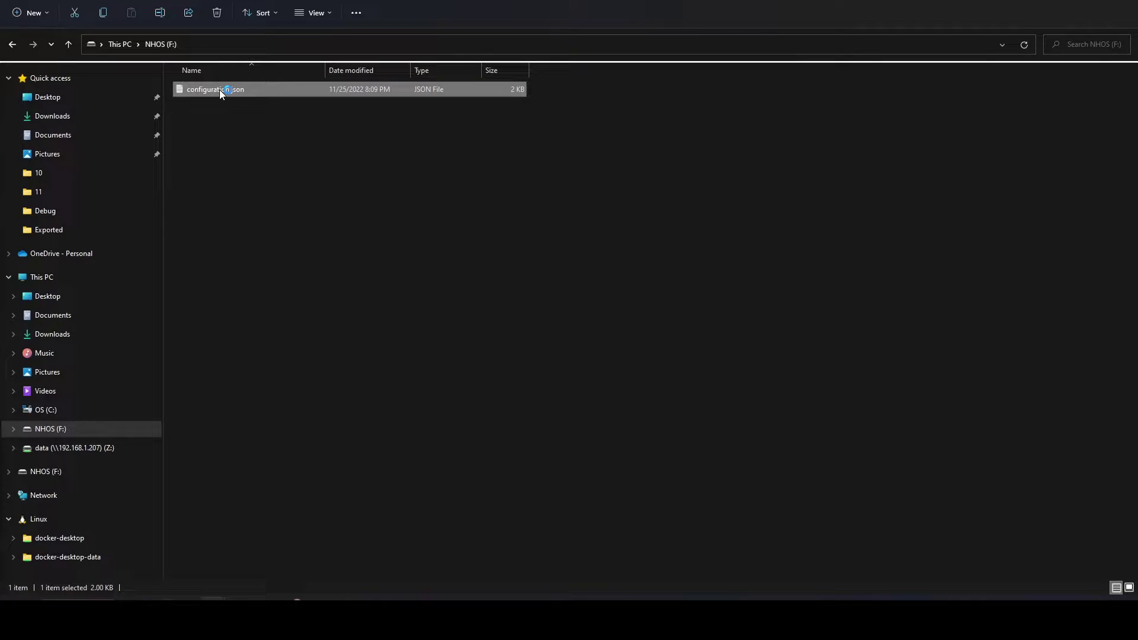
{"action": "left_click_drag", "start_coordinate": [272, 257], "coordinate": [282, 140]}
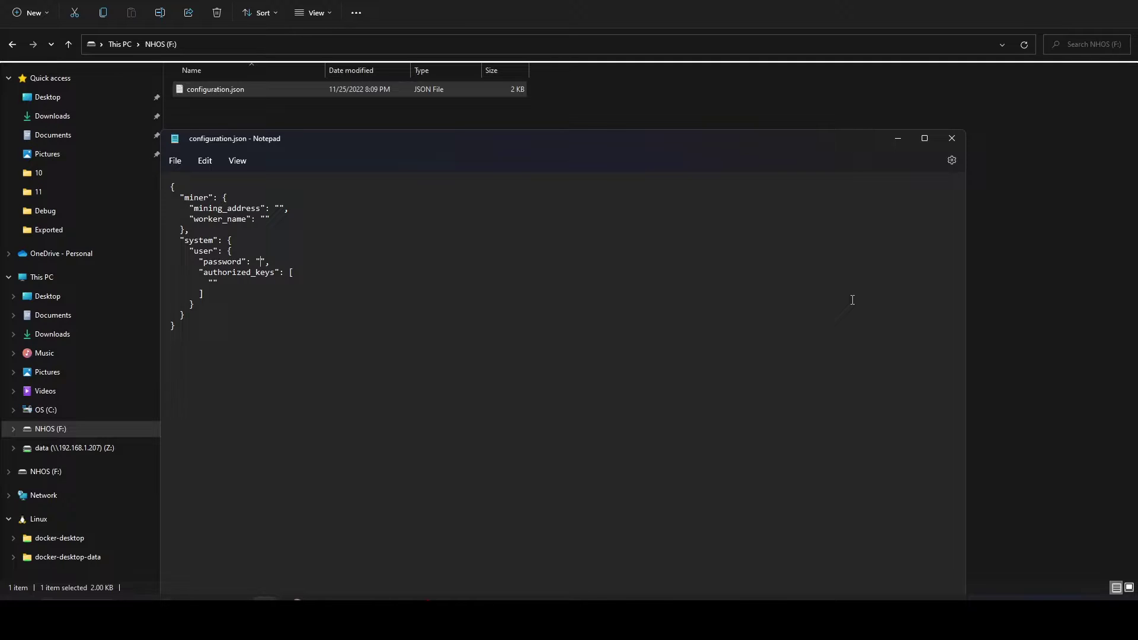
{"action": "type", "text": "P"}
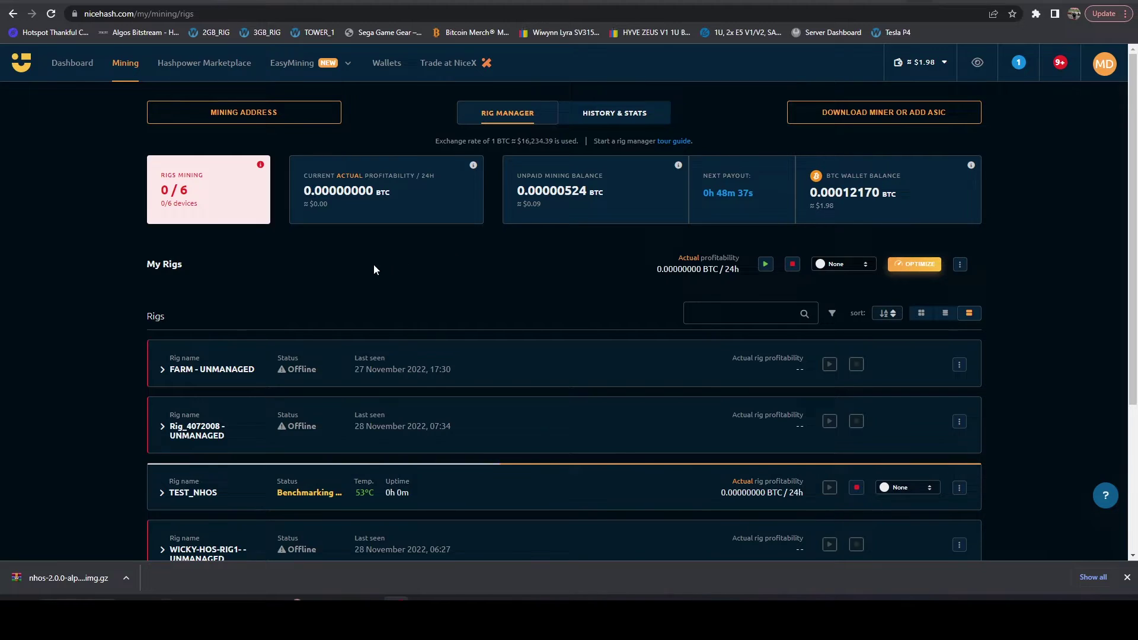
Expand the TEST_NHOS rig in Rig Manager and copy its IP 192.168.1.20.
{"action": "scroll", "coordinate": [474, 375], "scroll_direction": "down", "scroll_amount": 1}
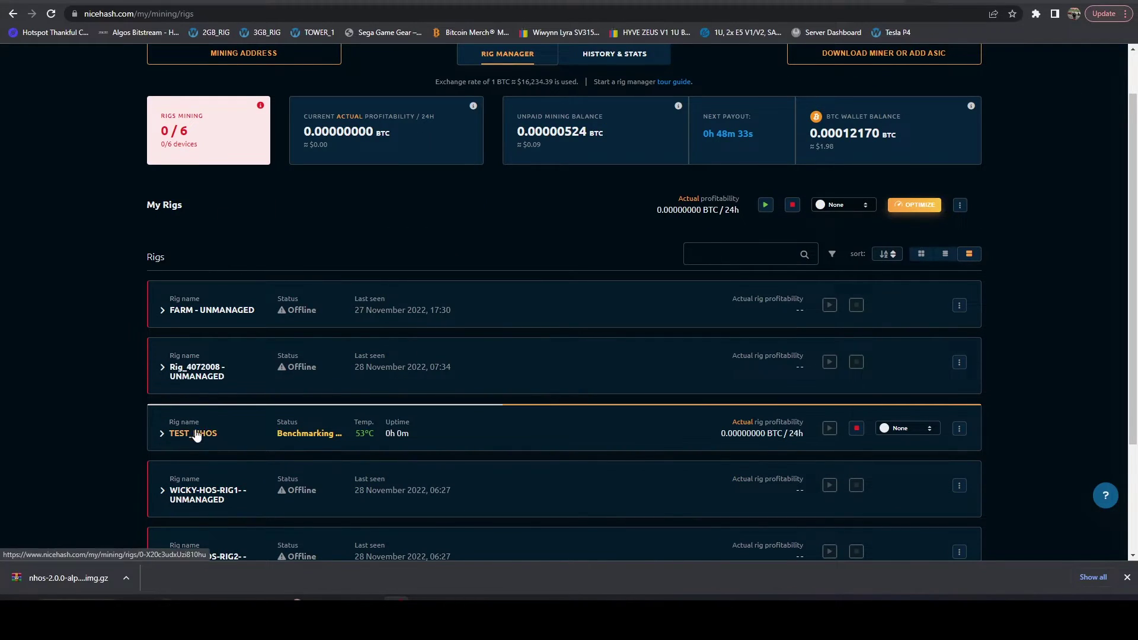
{"action": "left_click", "coordinate": [162, 436]}
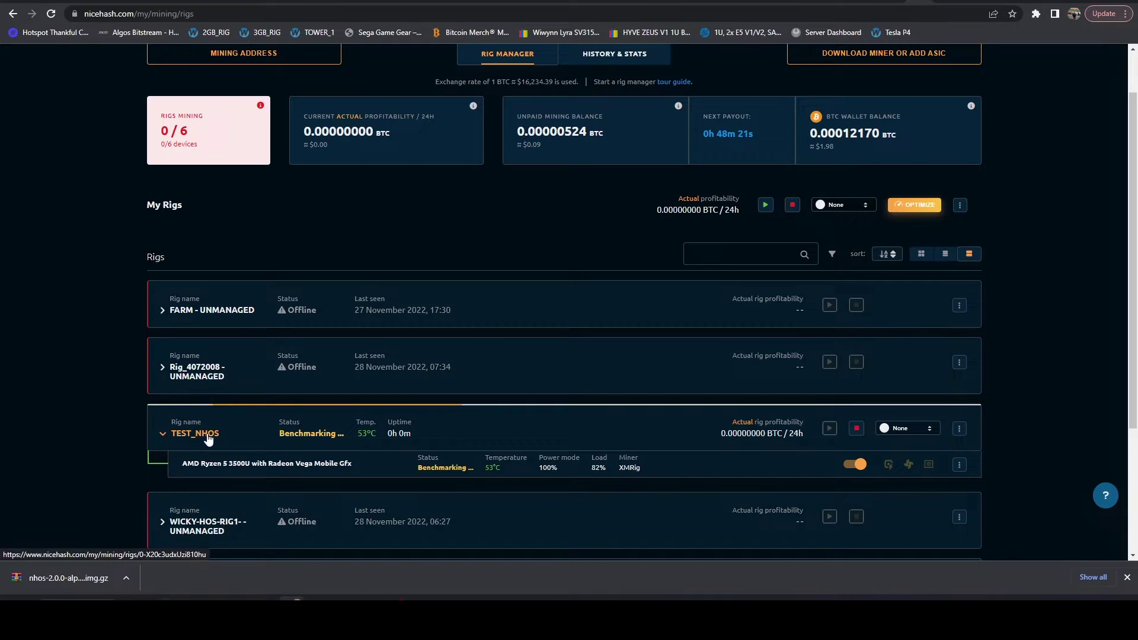
{"action": "left_click", "coordinate": [959, 428]}
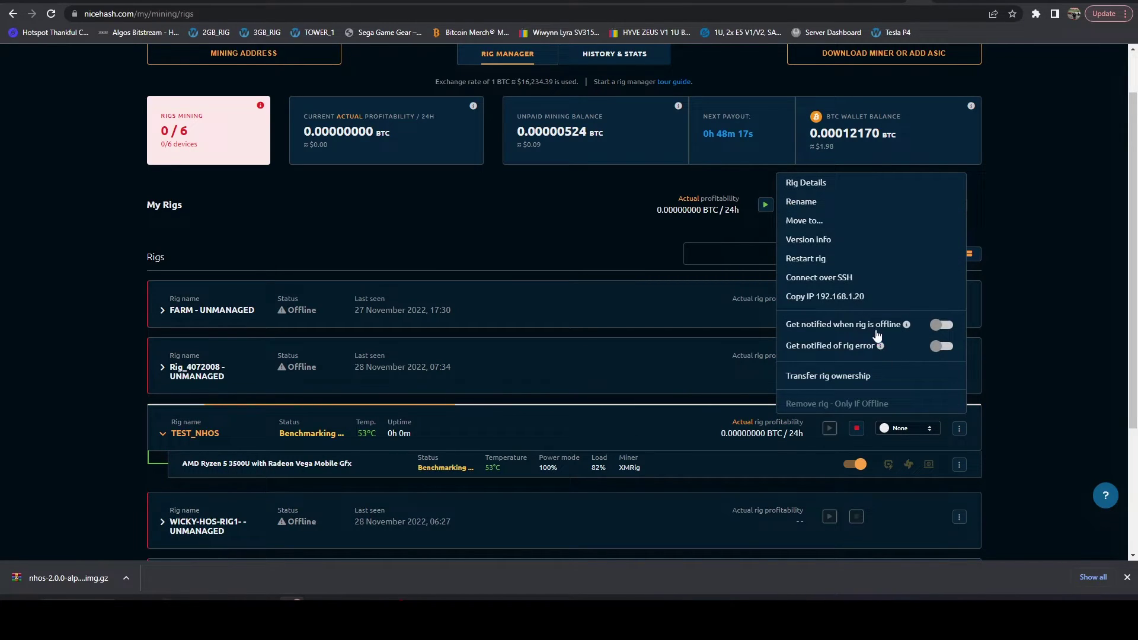
{"action": "left_click", "coordinate": [856, 302]}
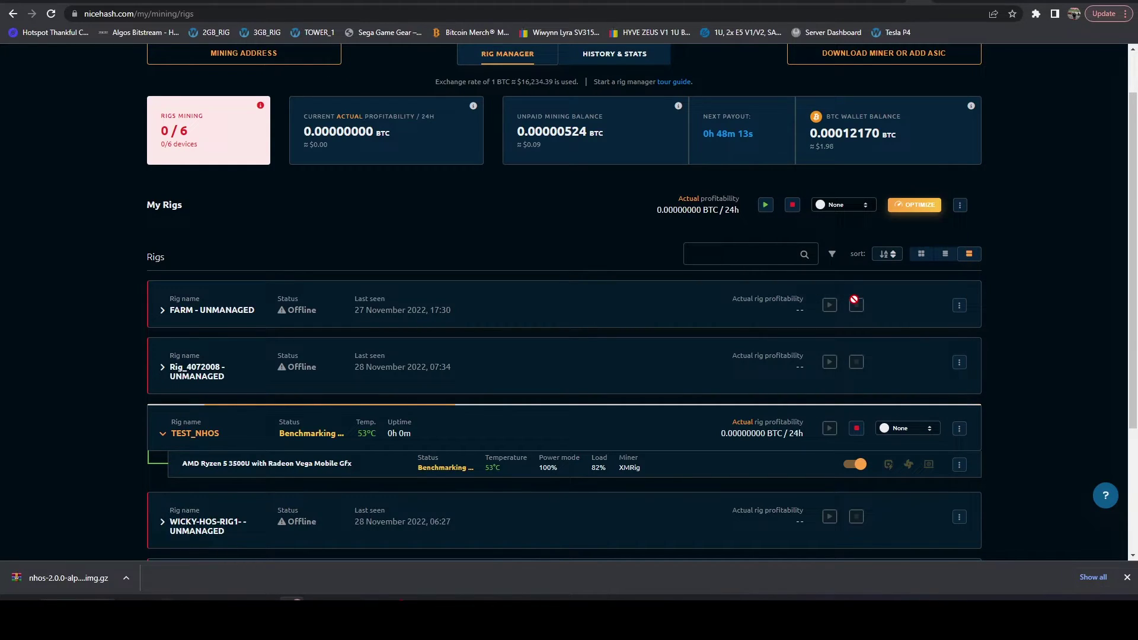
Launch PuTTY and open an SSH connection to 192.168.1.20.
{"action": "key", "text": "super"}
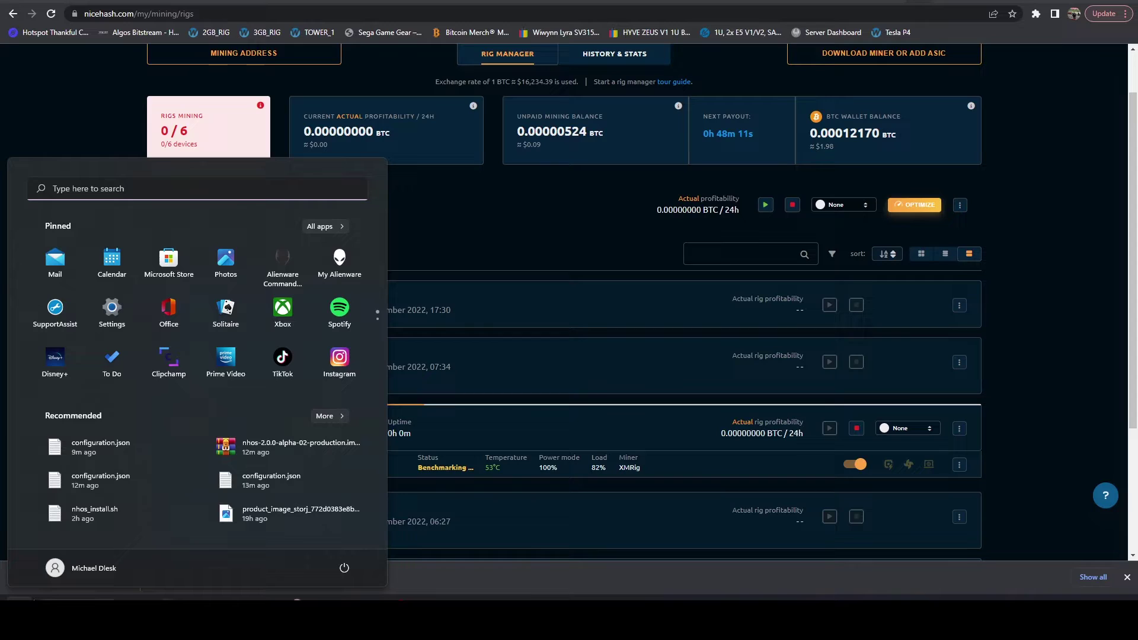
{"action": "type", "text": "putty"}
{"action": "key", "text": "Return"}
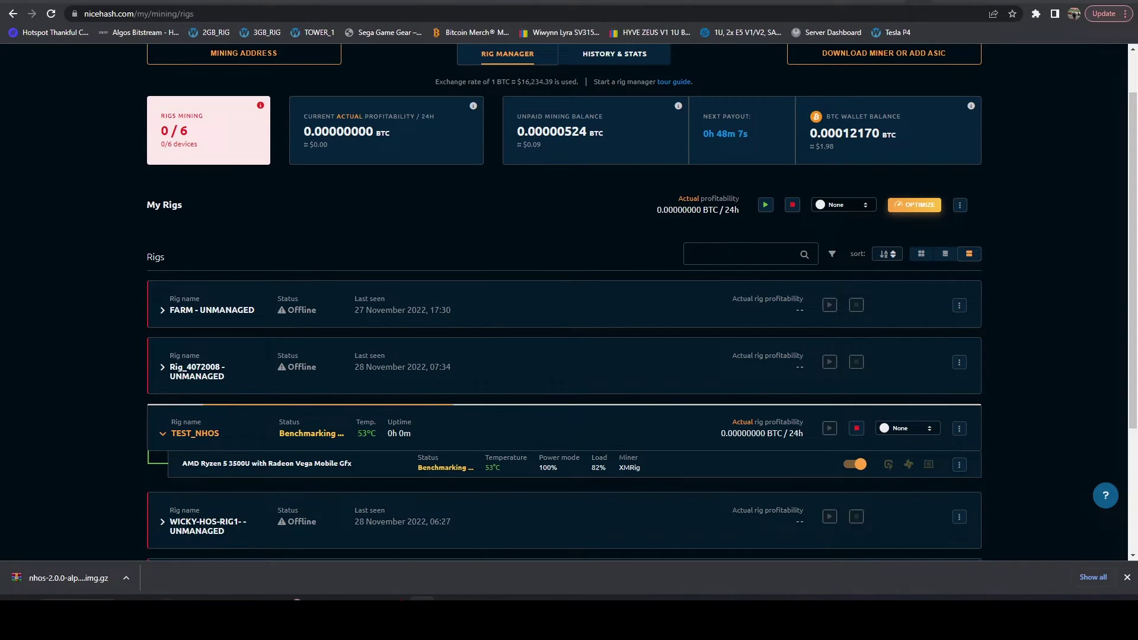
{"action": "type", "text": "192.168.1.20"}
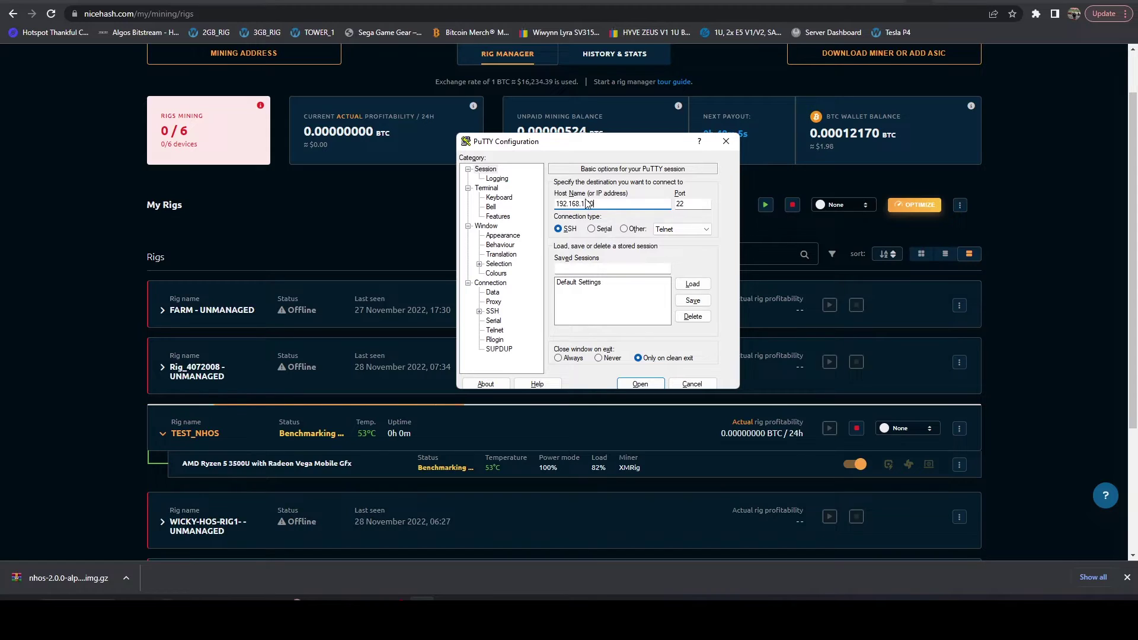
{"action": "left_click", "coordinate": [641, 384]}
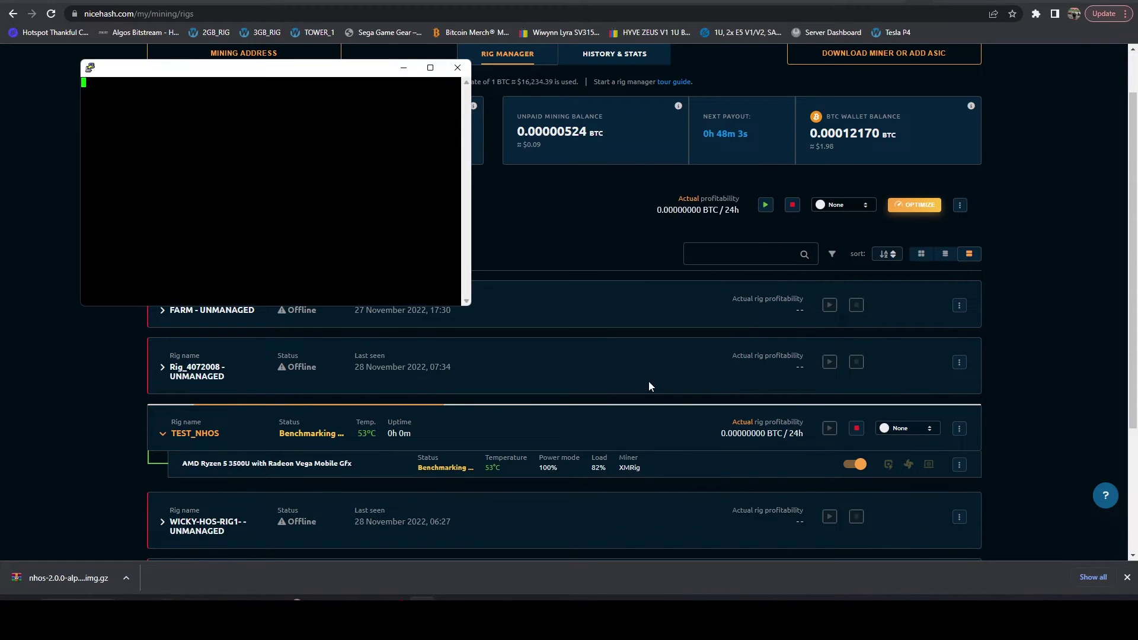
Log in to the rig with its username and password to reach the NHOS shell prompt.
{"action": "left_click_drag", "start_coordinate": [213, 64], "coordinate": [499, 153]}
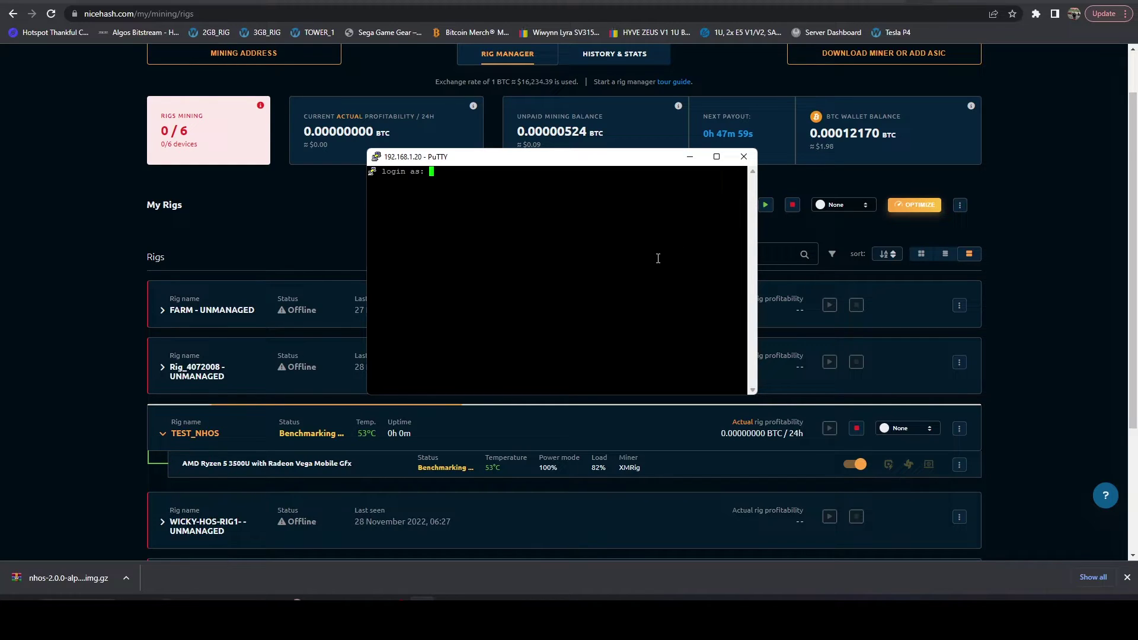
{"action": "type", "text": "nhos"}
{"action": "key", "text": "Return"}
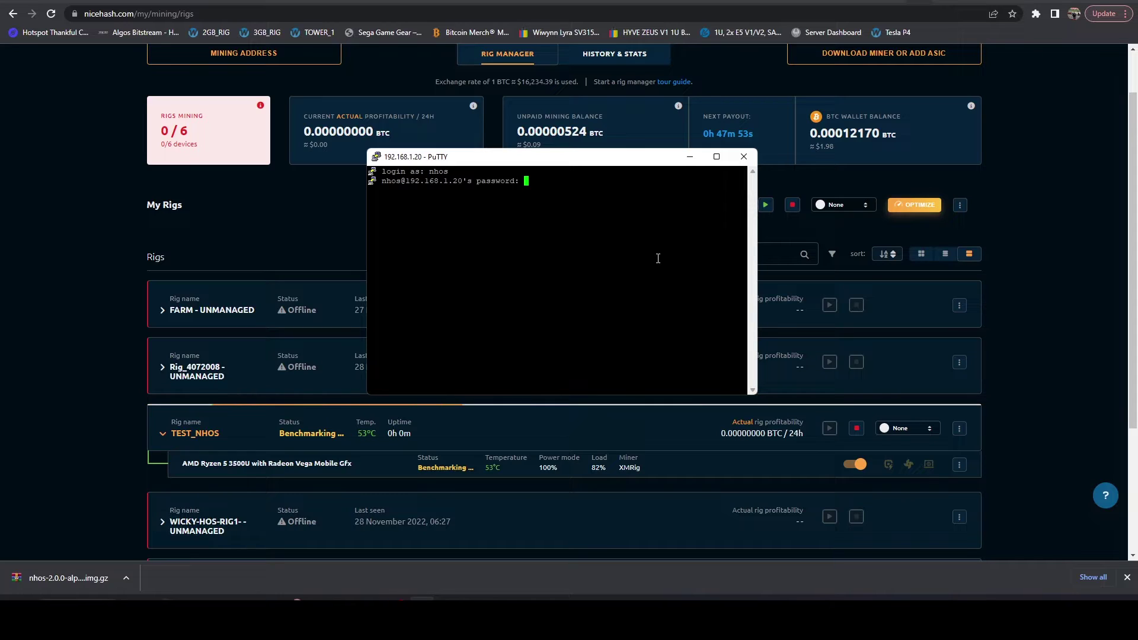
{"action": "key", "text": "Return"}
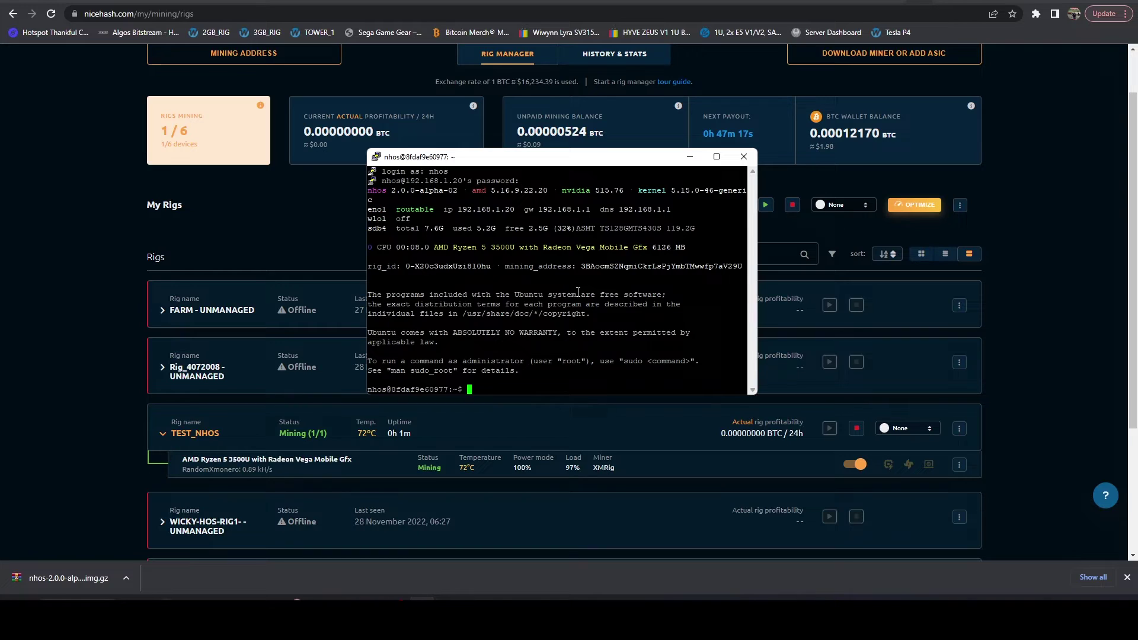
{"action": "key", "text": "alt+Return"}
{"action": "right_click", "coordinate": [190, 242]}
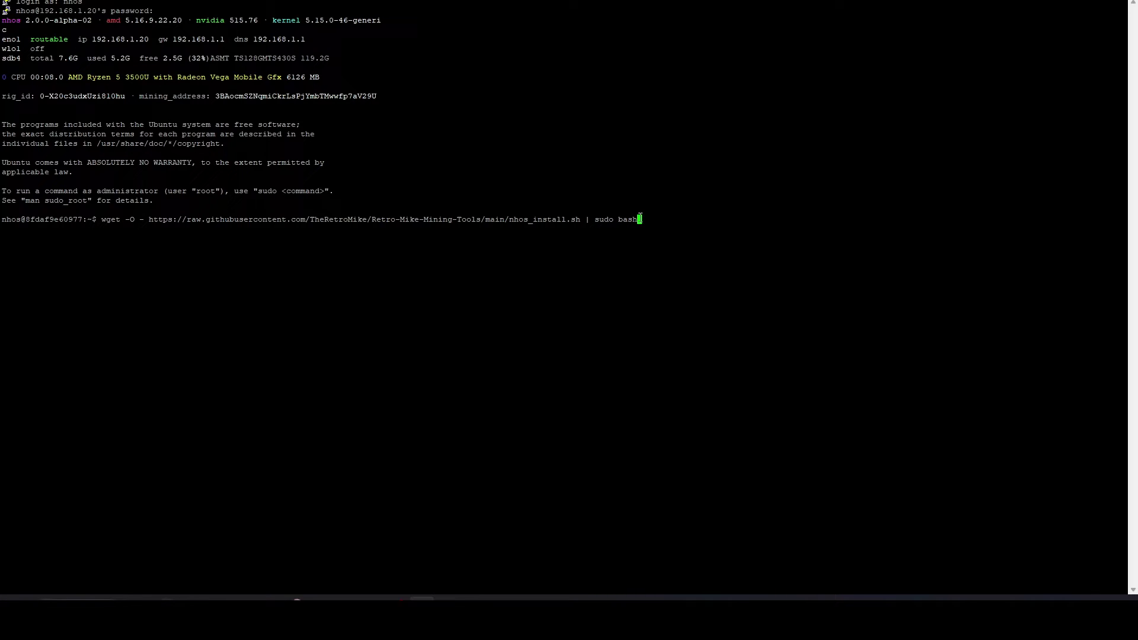
{"action": "key", "text": "Return"}
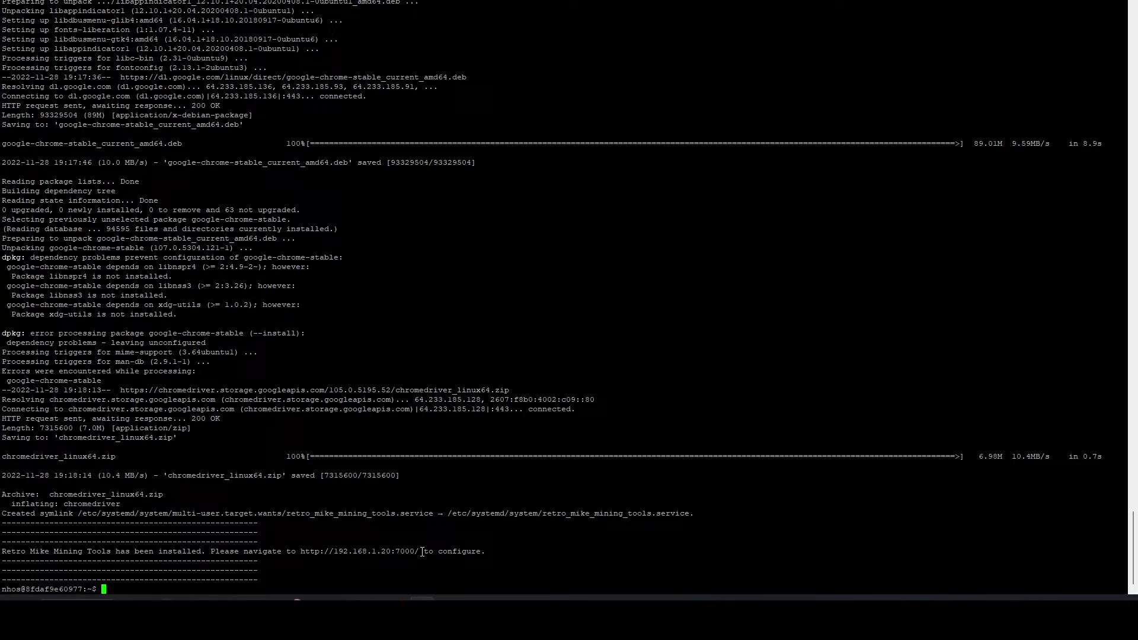
{"action": "left_click_drag", "start_coordinate": [416, 551], "coordinate": [301, 551]}
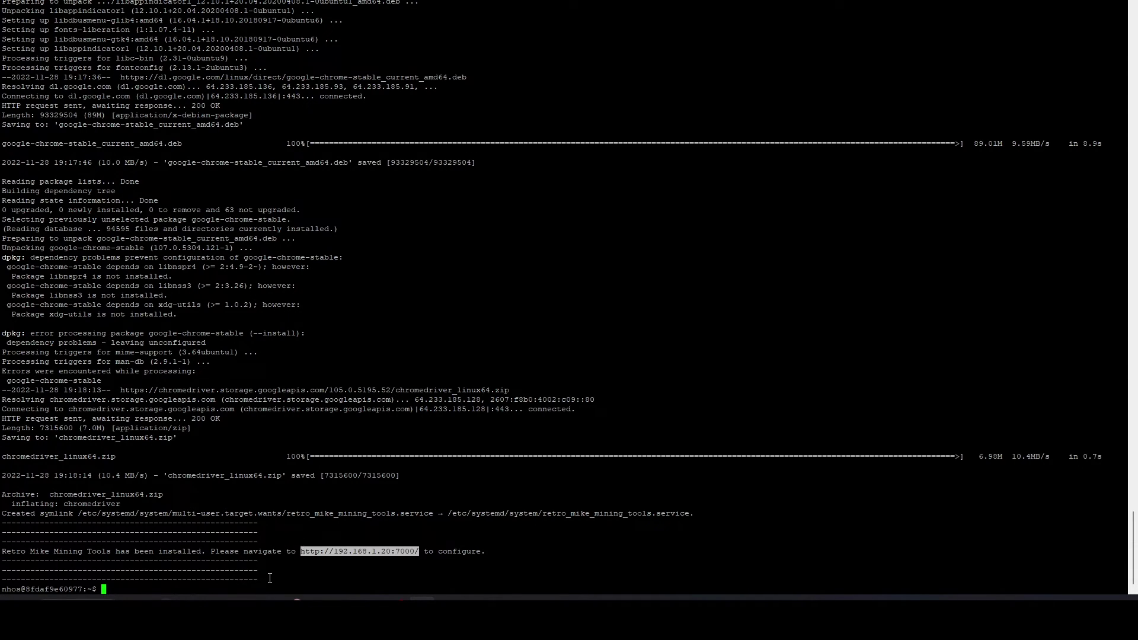
Load the Retro Mike Mining Tools dashboard at 192.168.1.20:7000 in a new Chrome window.
{"action": "right_click", "coordinate": [296, 599]}
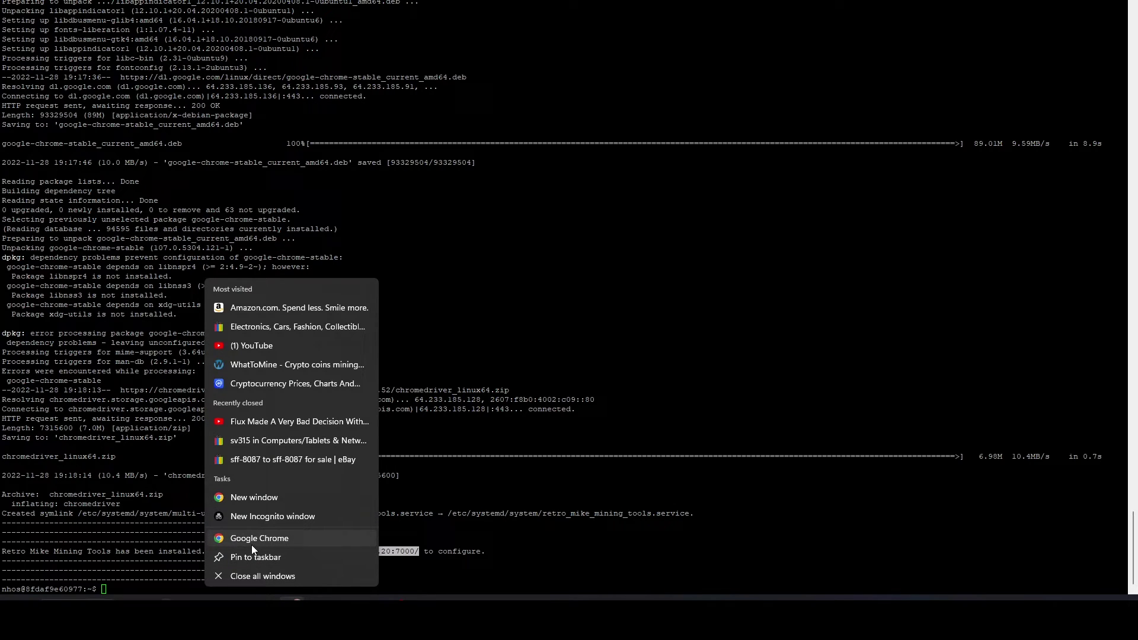
{"action": "left_click", "coordinate": [266, 536]}
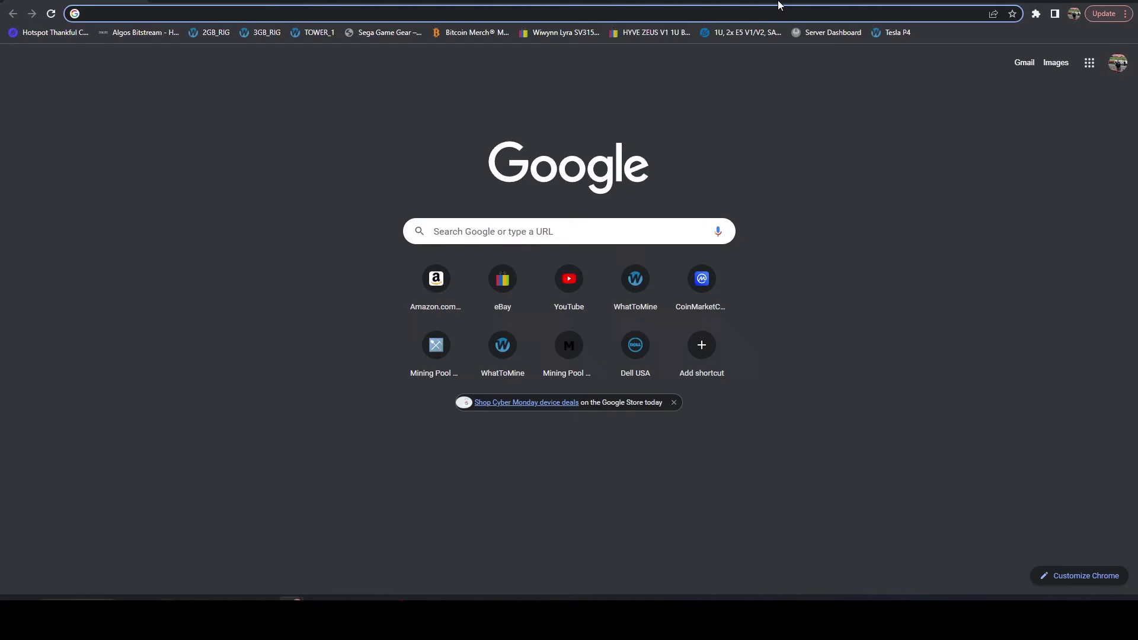
{"action": "key", "text": "ctrl+v"}
{"action": "key", "text": "Return"}
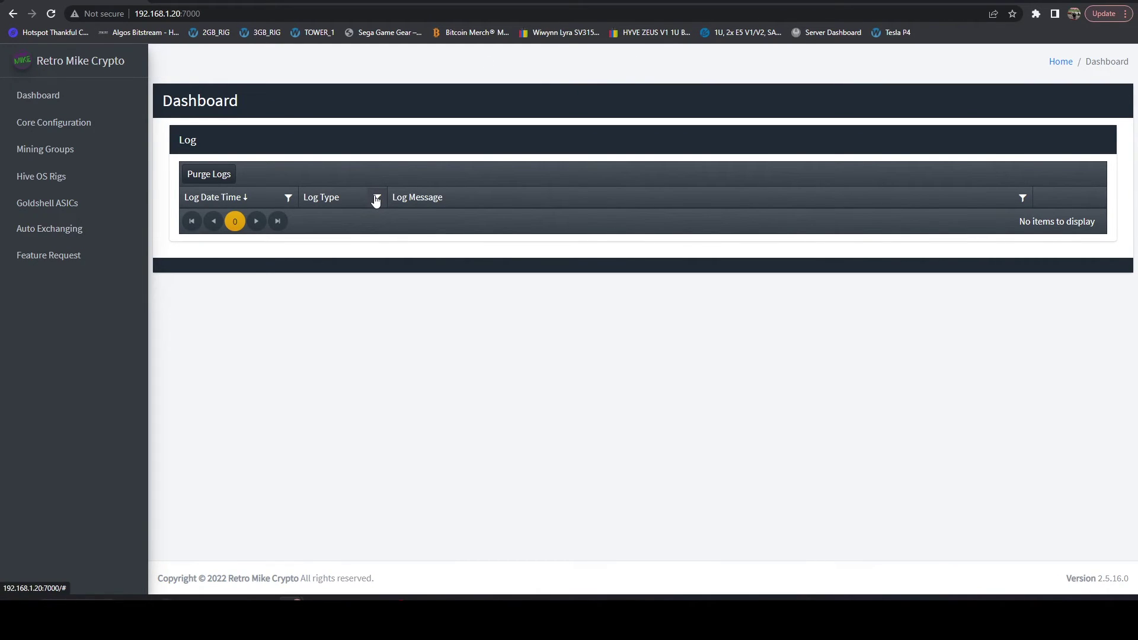
Open Core Configuration and review the nicehash_os platform and port 7000 settings.
{"action": "left_click", "coordinate": [62, 127]}
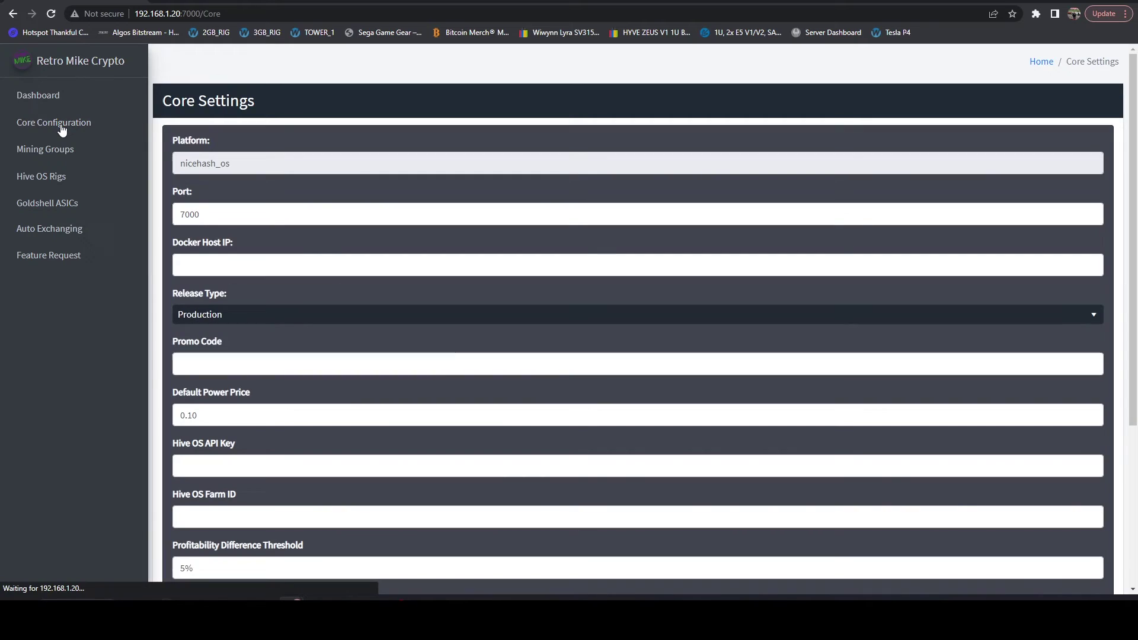
{"action": "left_click", "coordinate": [233, 163]}
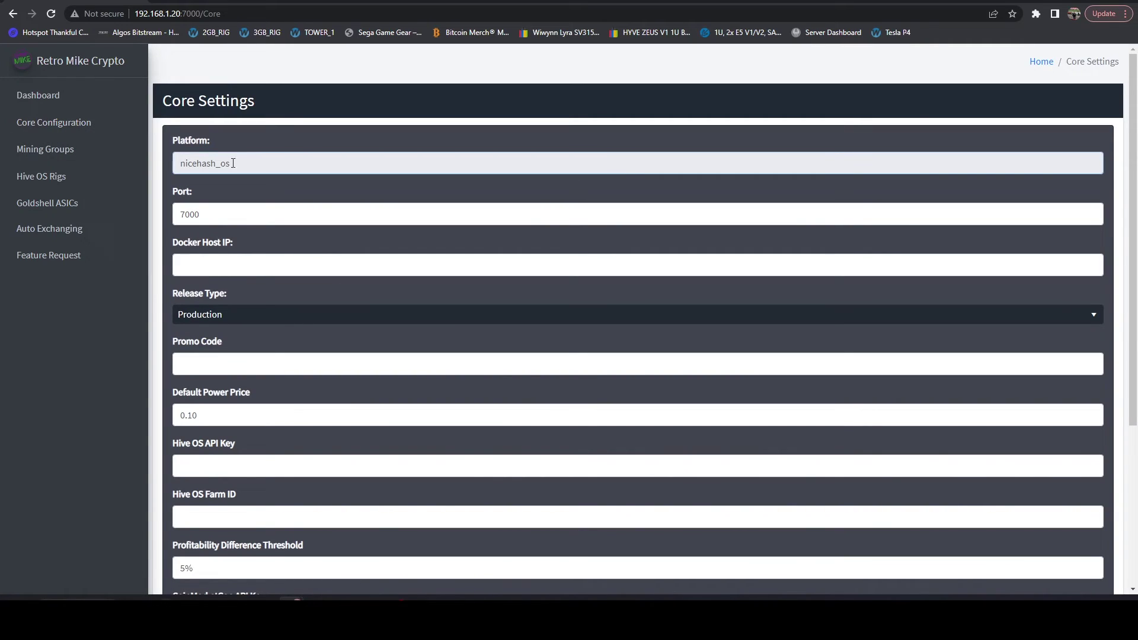
{"action": "double_click", "coordinate": [233, 163]}
{"action": "scroll", "coordinate": [438, 507], "scroll_direction": "down", "scroll_amount": 4}
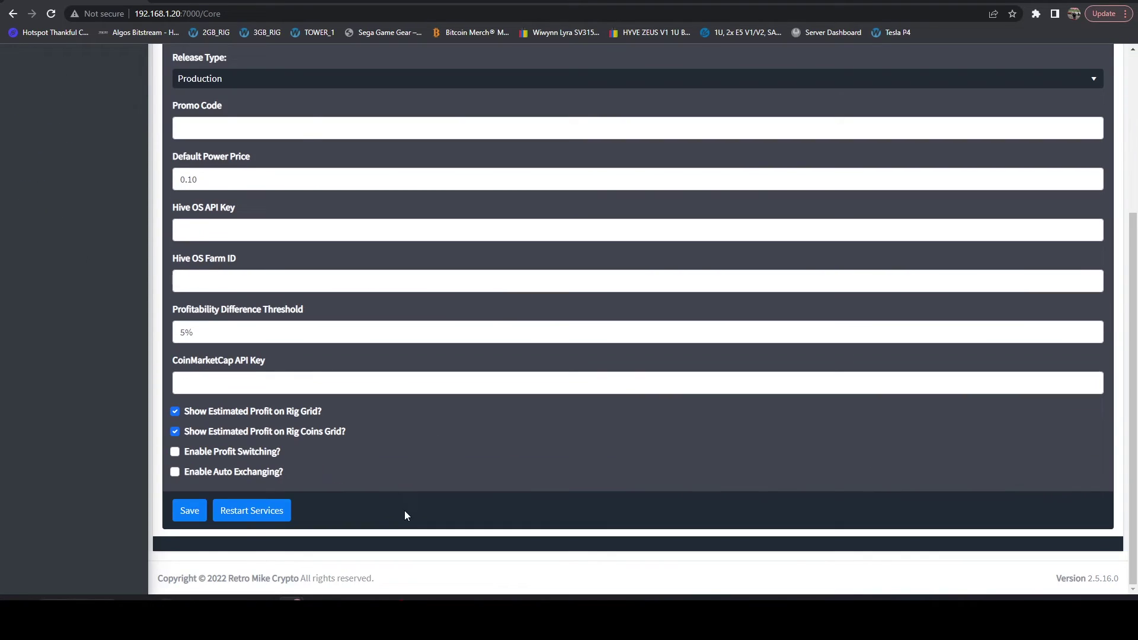
{"action": "scroll", "coordinate": [397, 464], "scroll_direction": "up", "scroll_amount": 4}
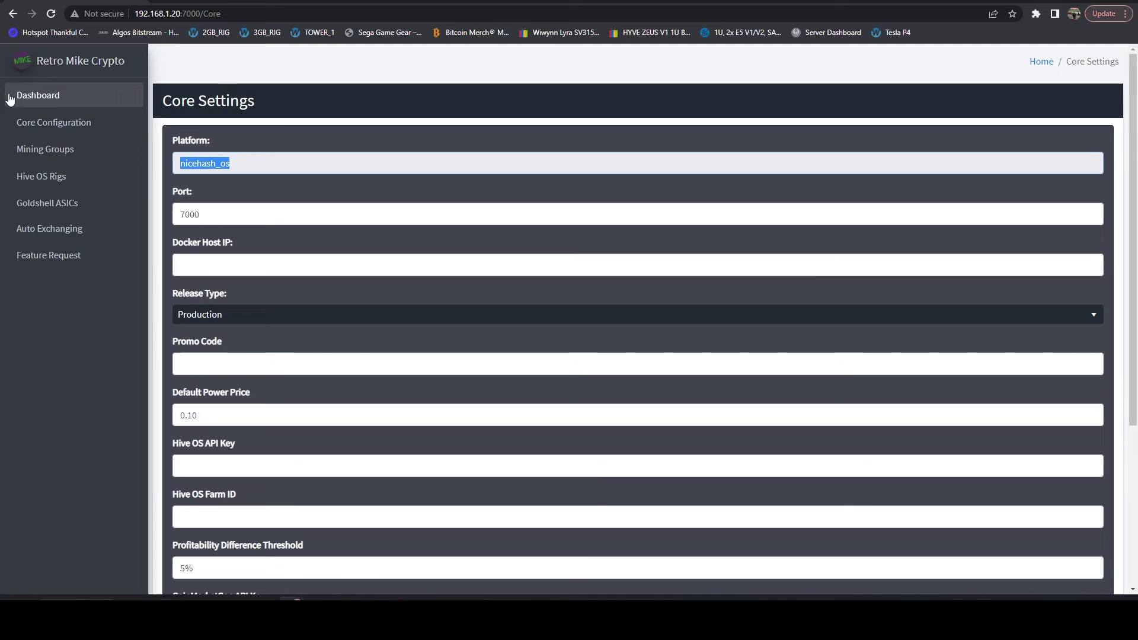
Visit the Hive OS Rigs, Auto Exchanging and Goldshell ASICs pages, then return to the Dashboard log.
{"action": "left_click", "coordinate": [51, 178]}
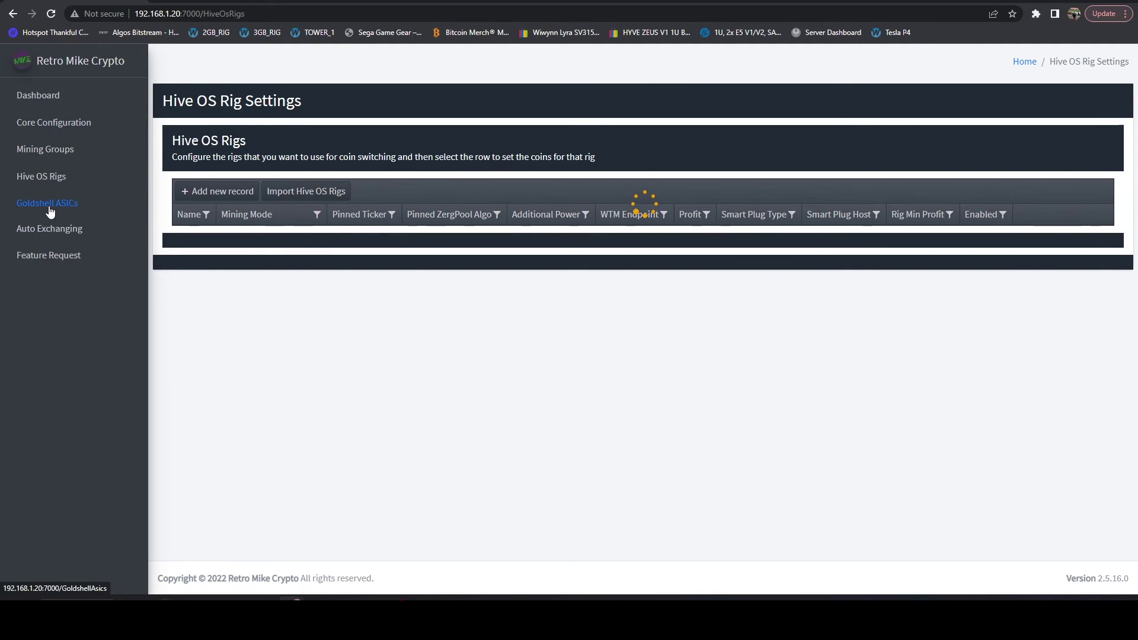
{"action": "left_click", "coordinate": [61, 240]}
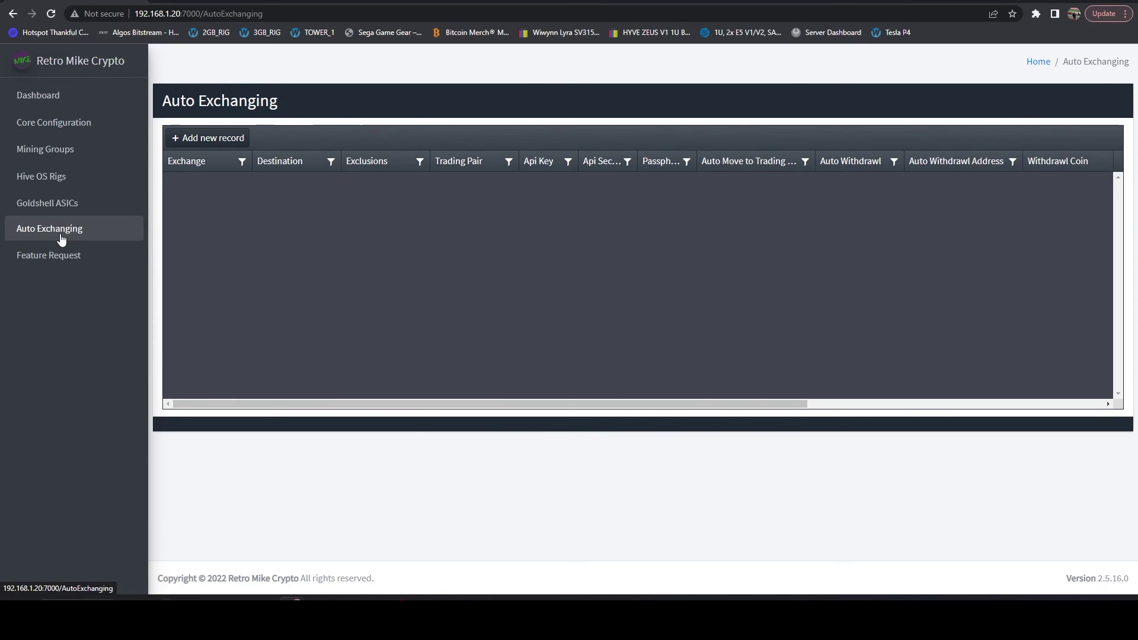
{"action": "left_click", "coordinate": [63, 207]}
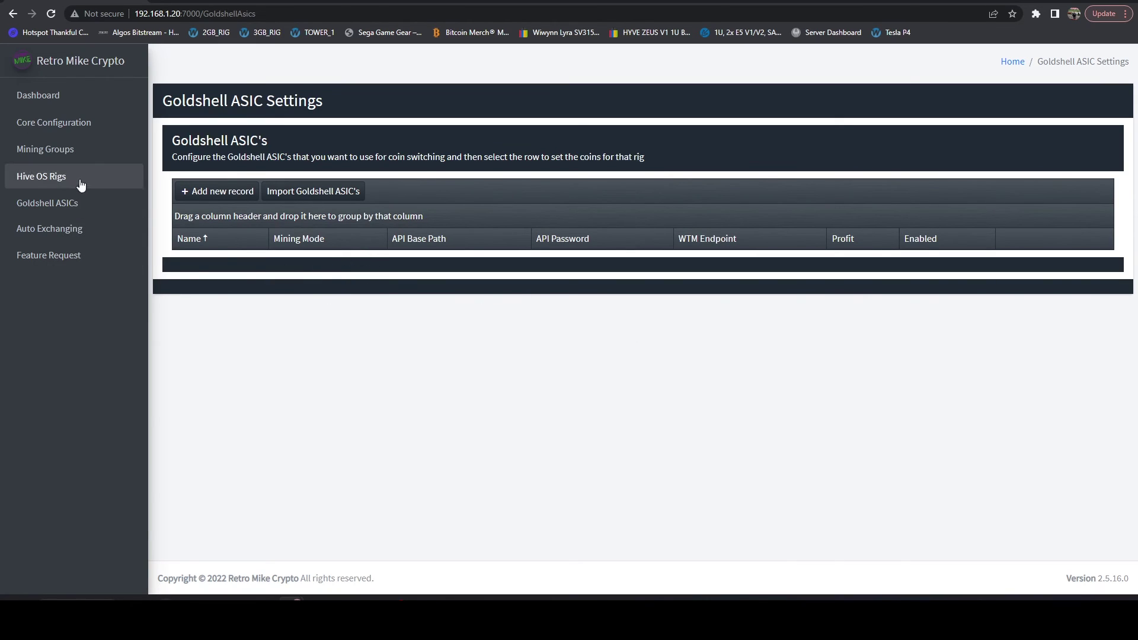
{"action": "left_click", "coordinate": [52, 95]}
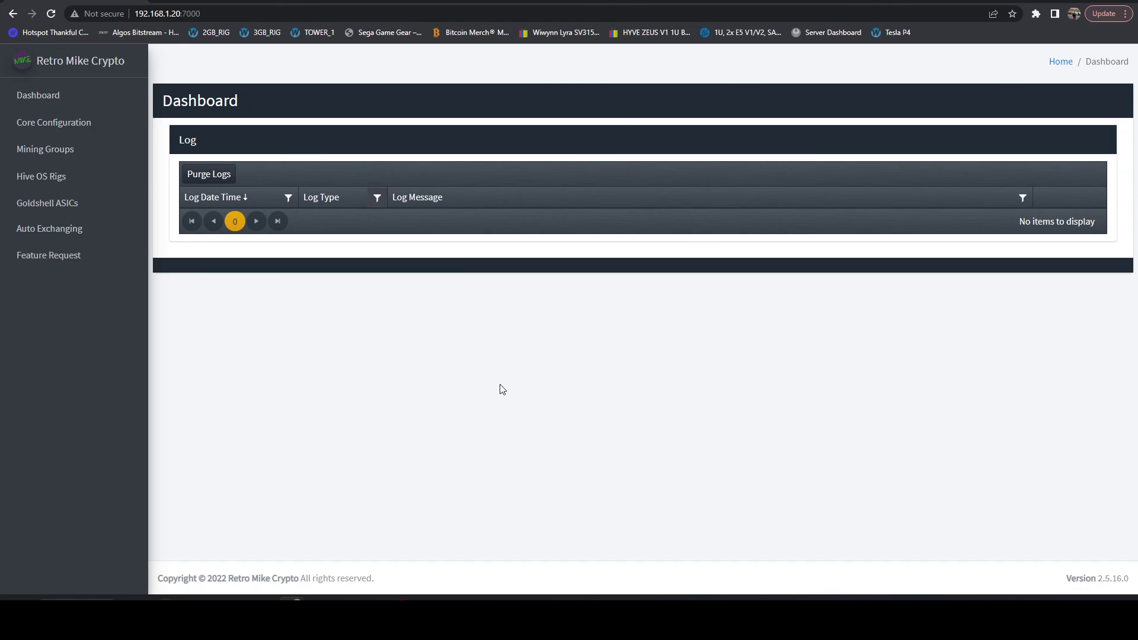